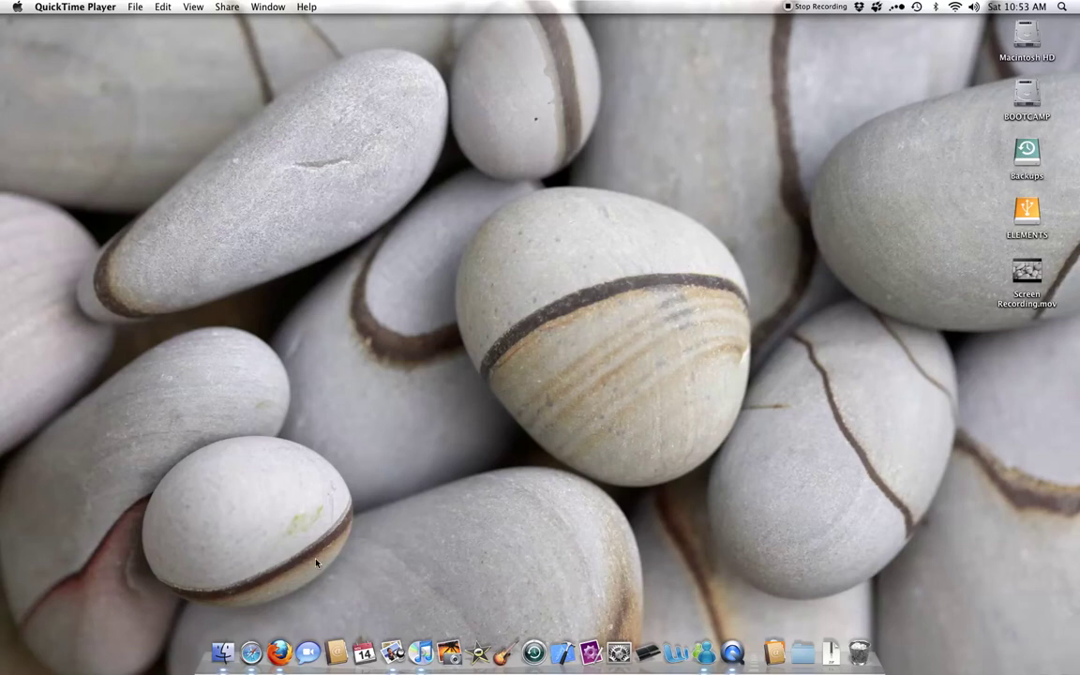
- Check Safari briefly, then bring the iPhone New Zealand site in Firefox to the front
left_click(251, 655)
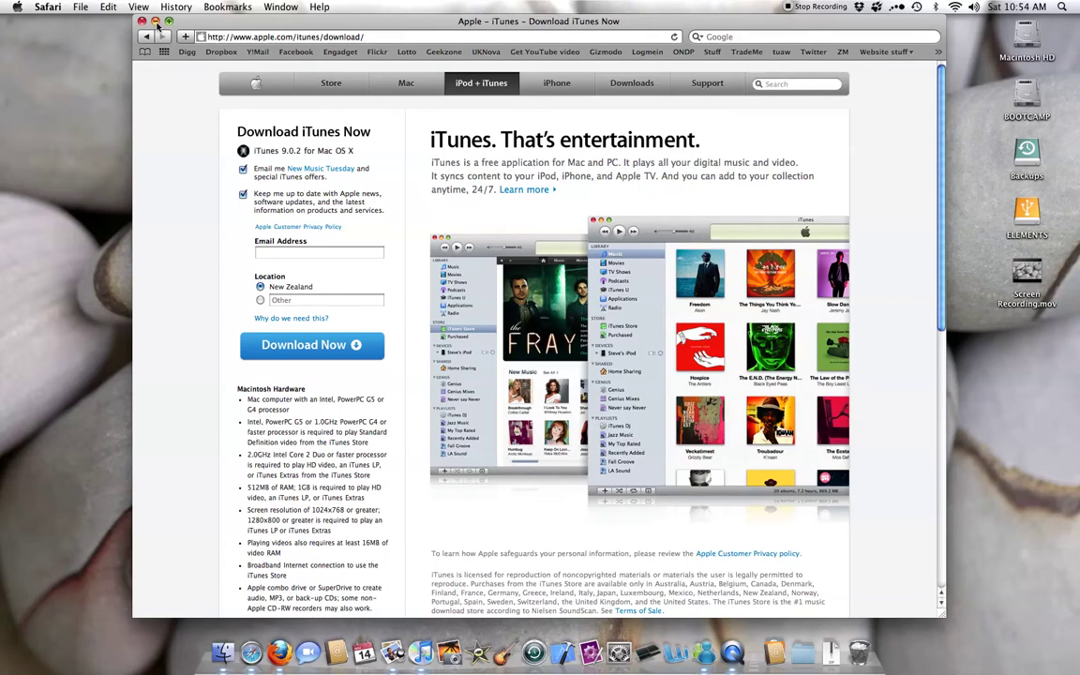
left_click(154, 22)
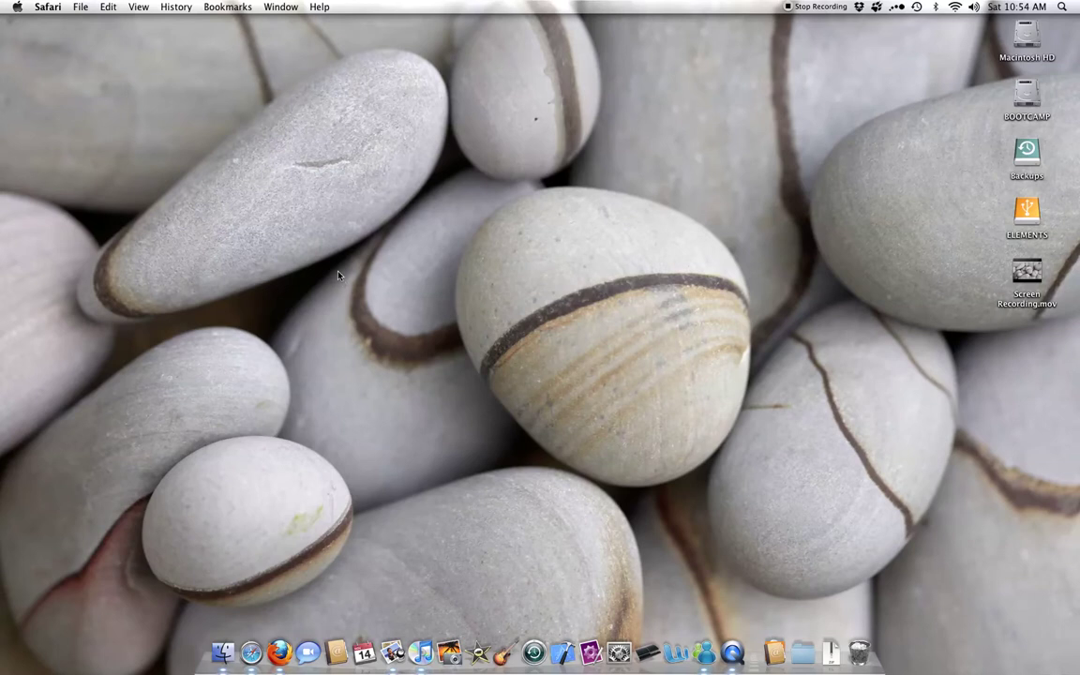
left_click(279, 650)
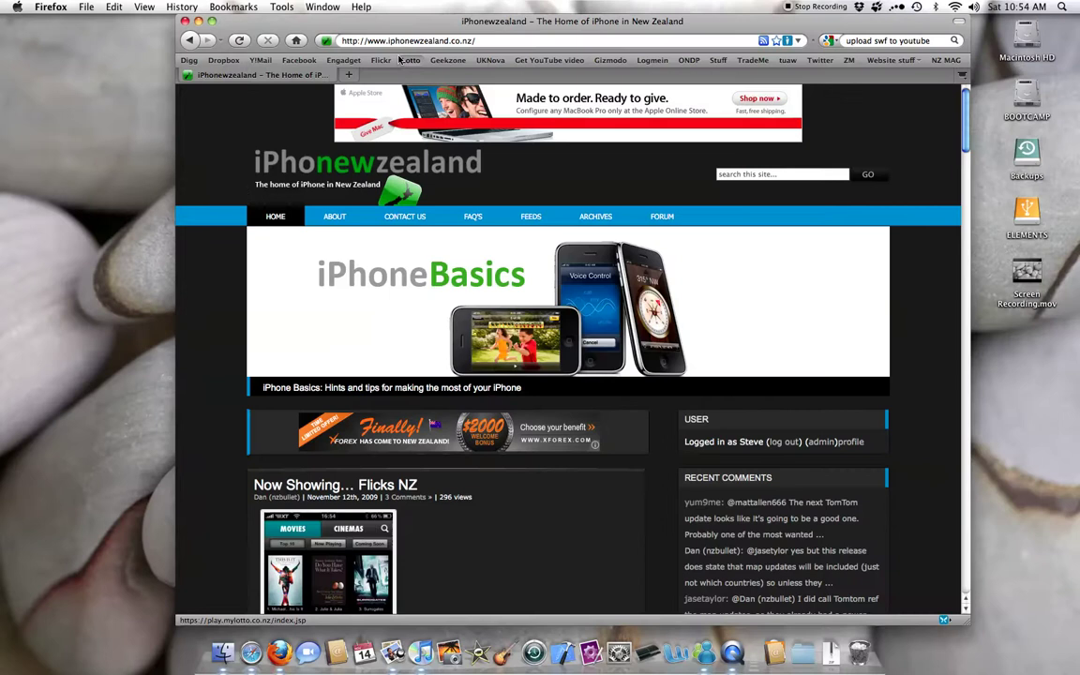
scroll(766, 336, "down", 10)
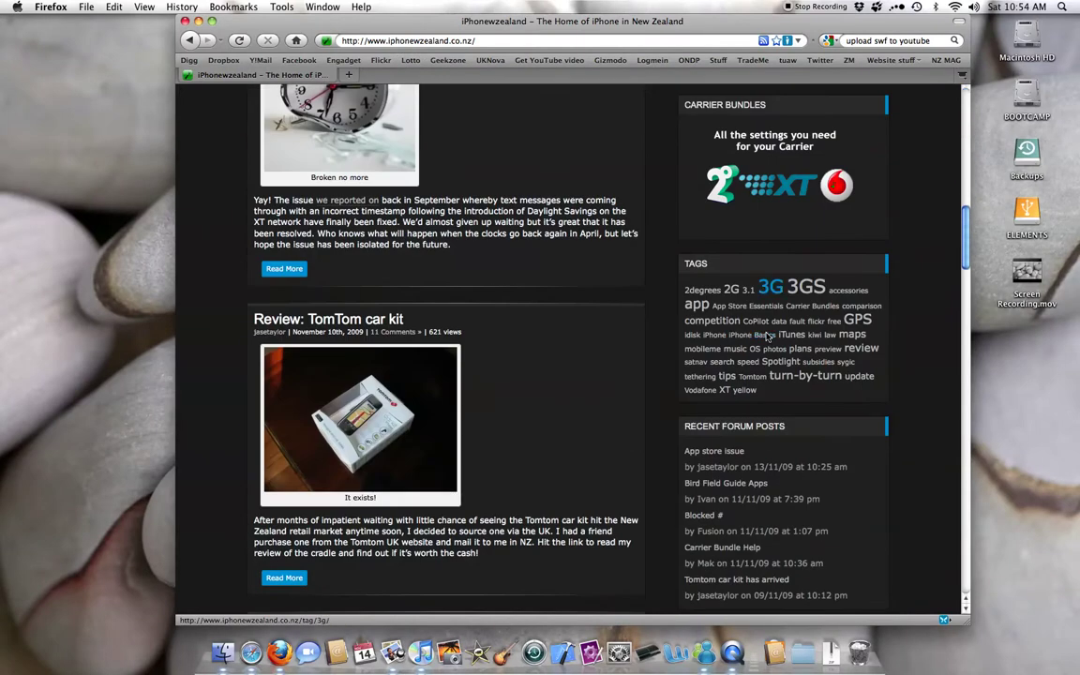
scroll(767, 337, "up", 3)
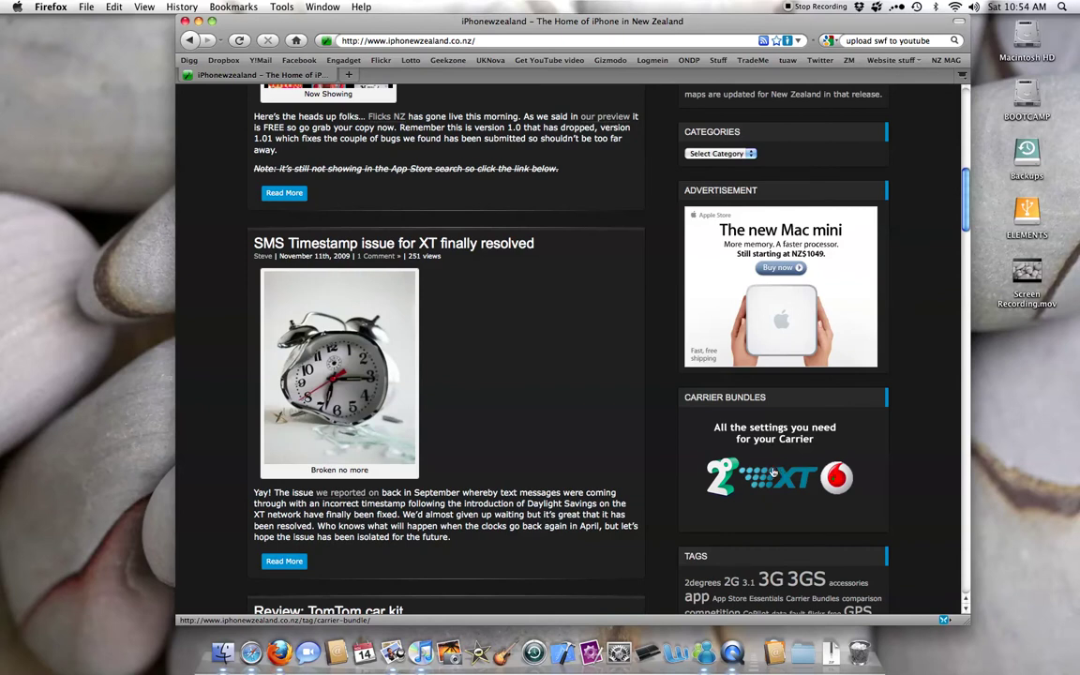
- Open the Carrier Bundles tag page and then the 'TIP: Telecom XT carrier bundle' post
left_click(773, 472)
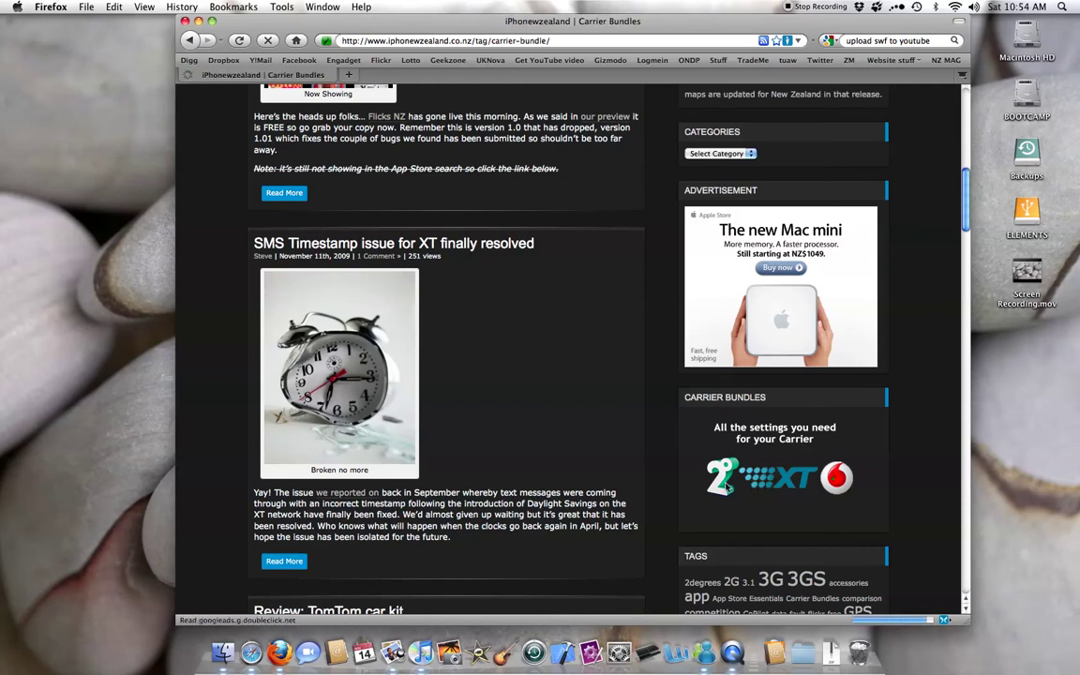
scroll(590, 417, "down", 8)
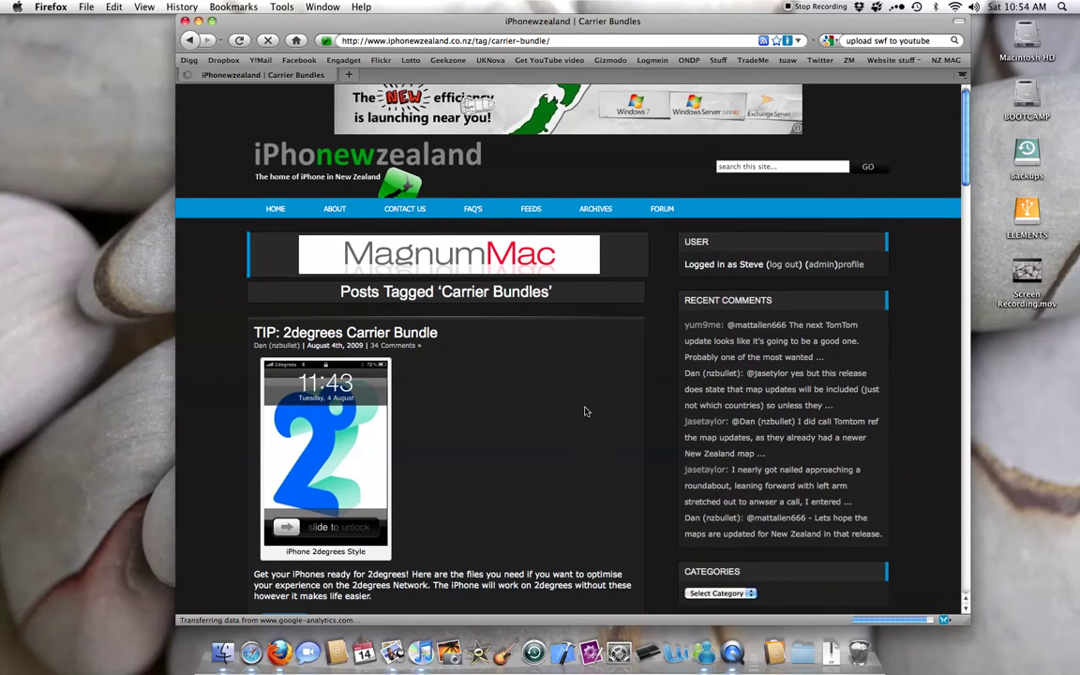
scroll(583, 409, "down", 7)
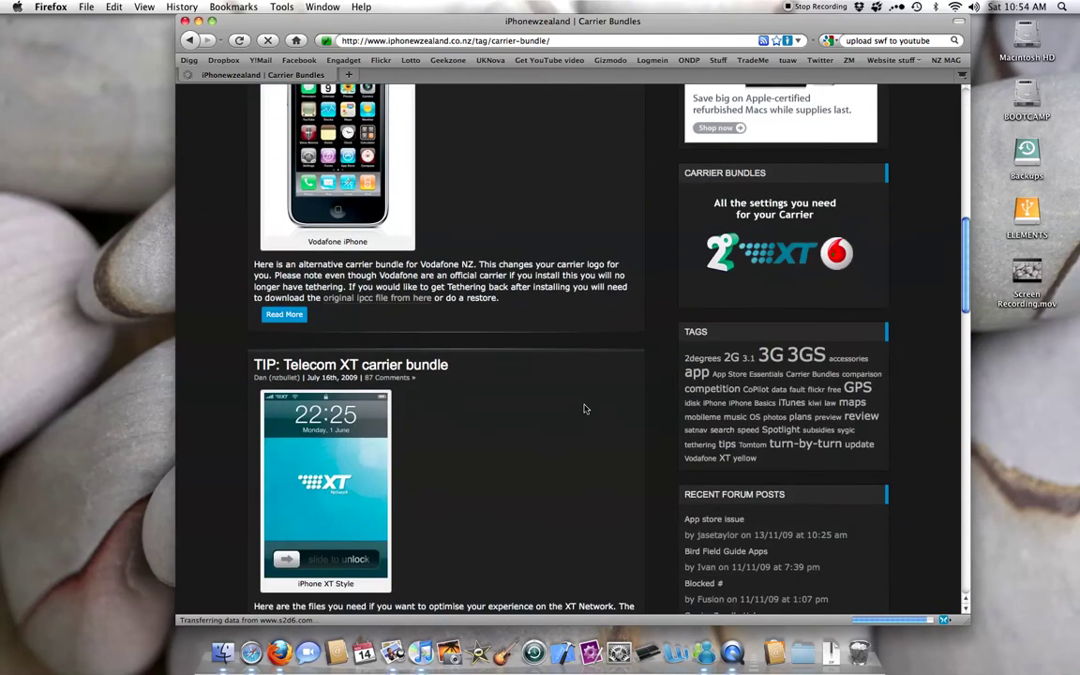
left_click(430, 319)
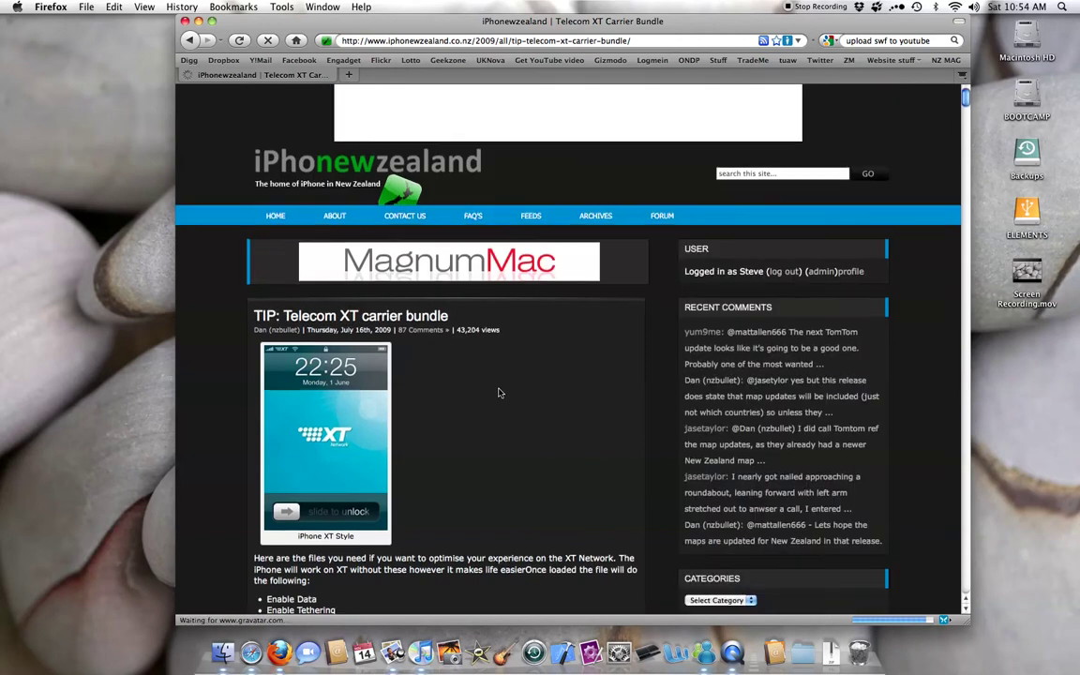
- Download the Mac User zip, saving it as mac-itunes-fix.zip
scroll(498, 392, "down", 10)
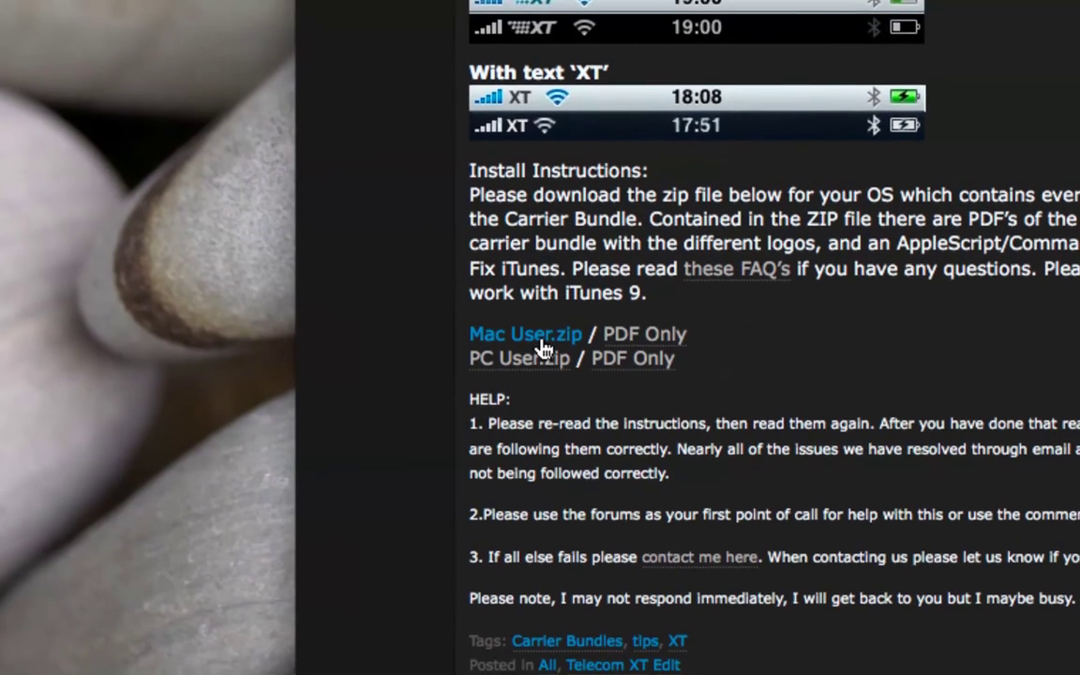
left_click(541, 347)
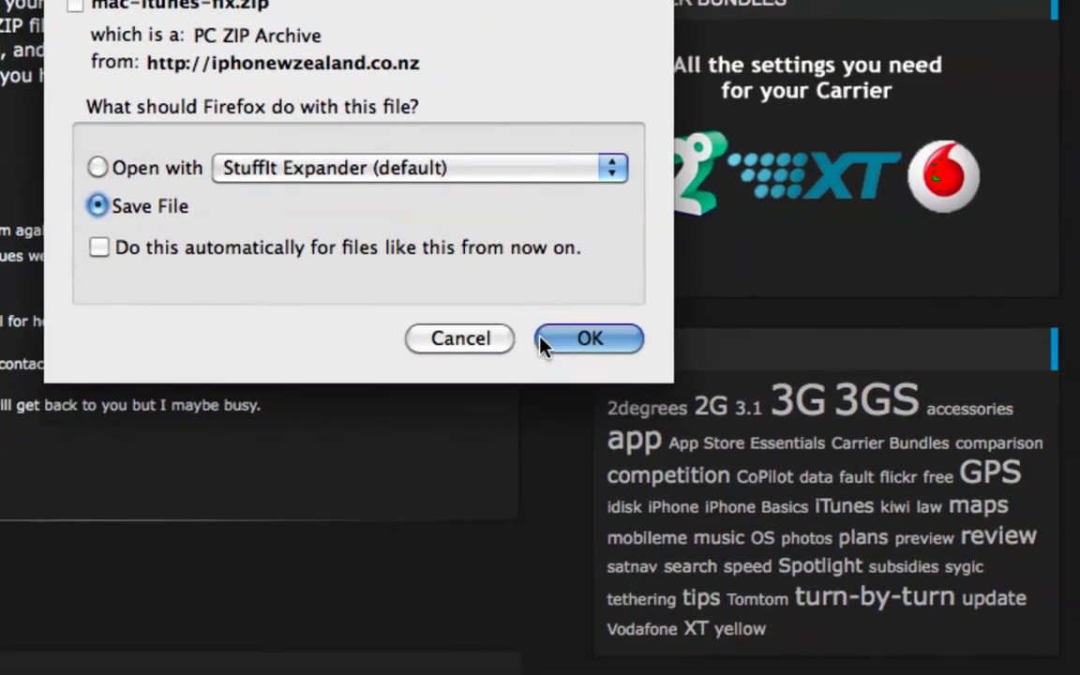
left_click(542, 346)
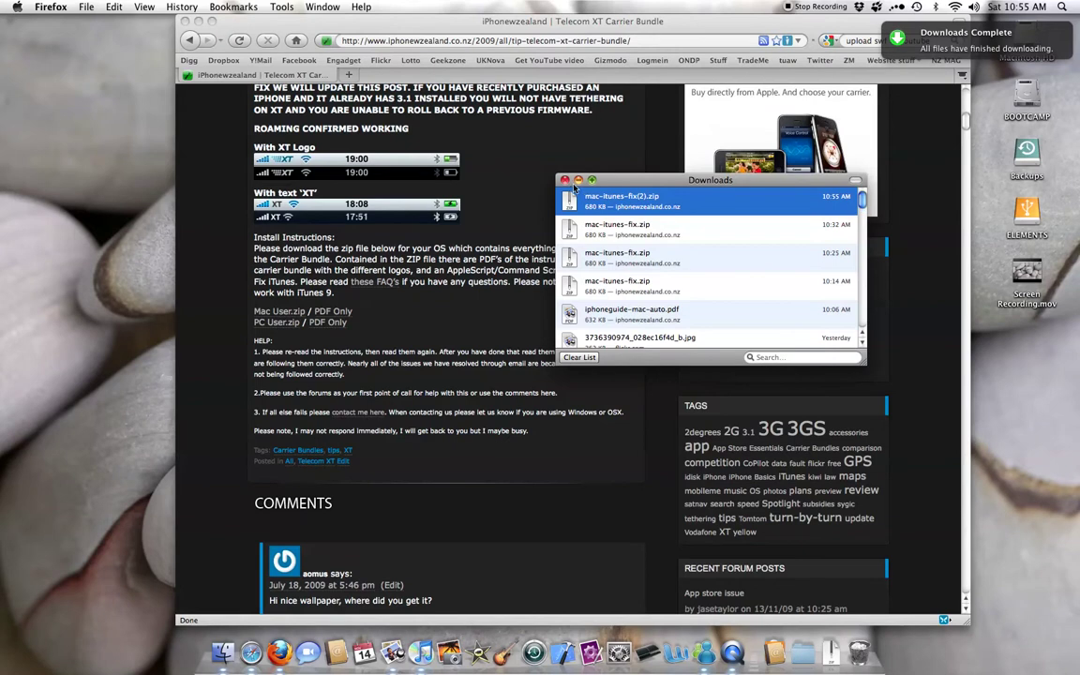
left_click(564, 179)
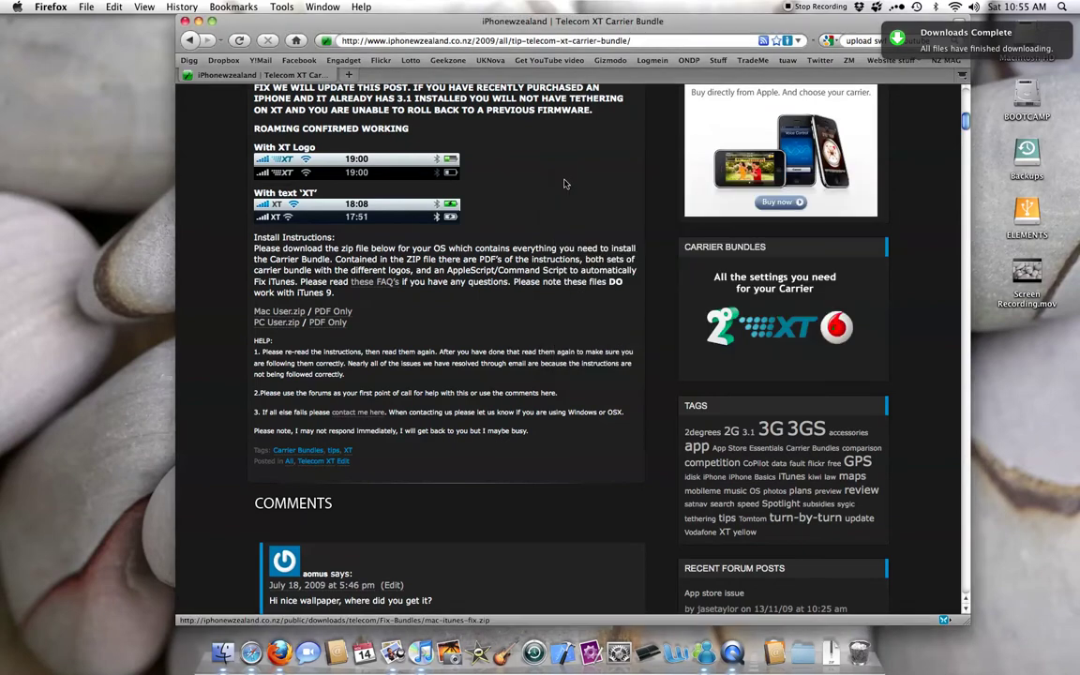
- Move mac-itunes-fix.zip from the Downloads stack onto the desktop
left_click(828, 649)
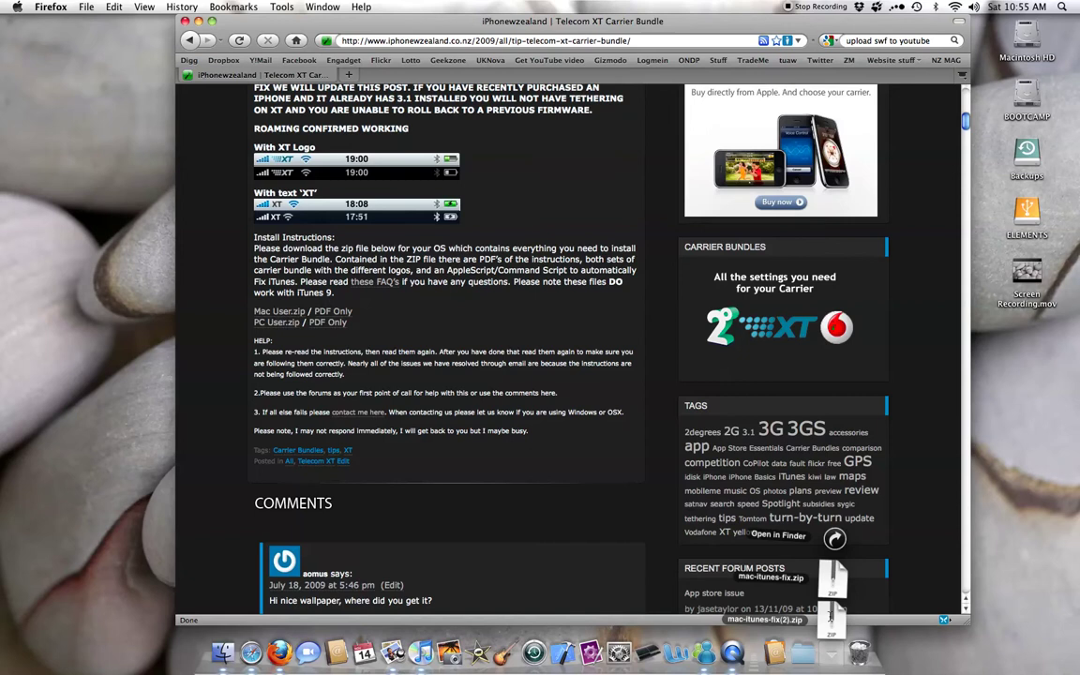
left_click(841, 574)
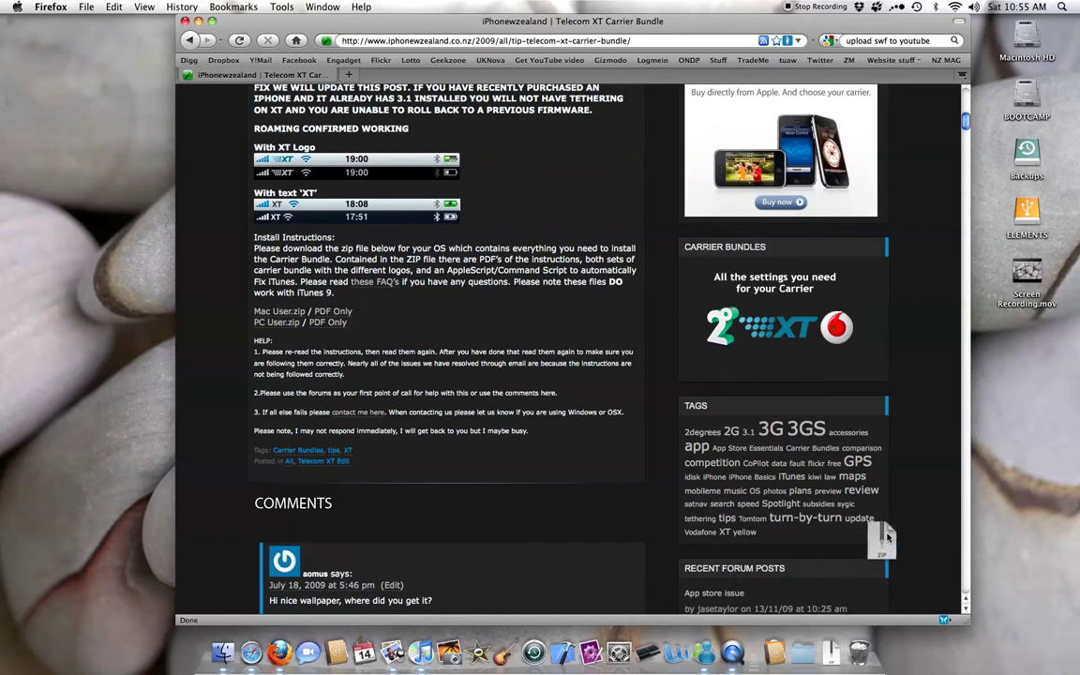
left_click_drag(1026, 345, 1017, 360)
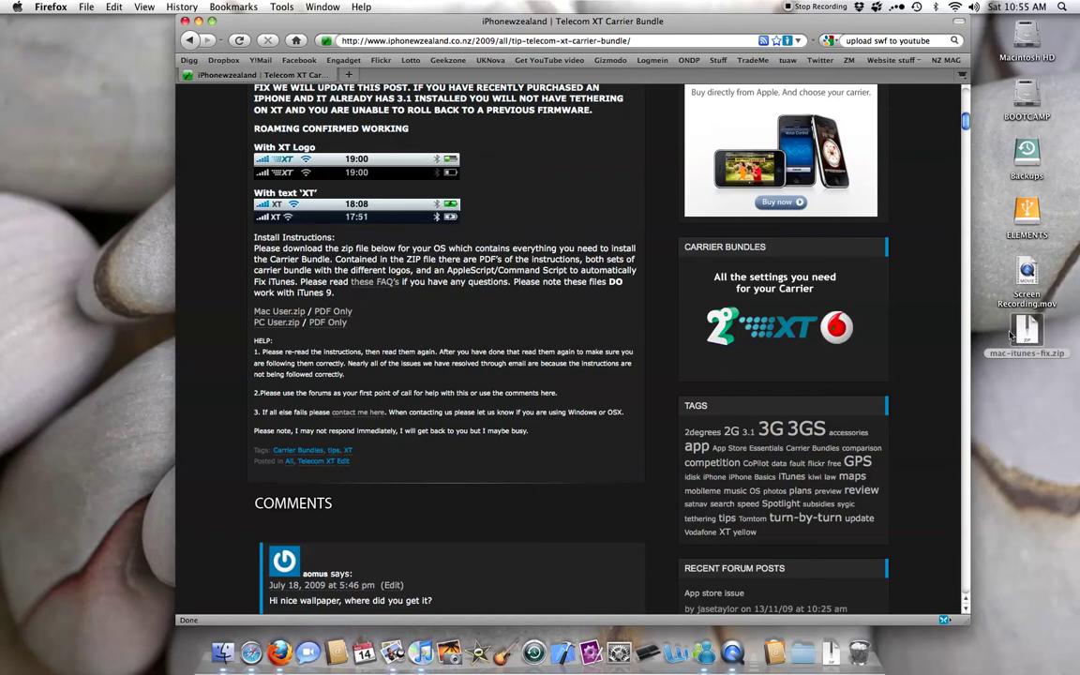
- Unzip mac-itunes-fix.zip on the desktop and open the resulting mac-itunes-fix folder
left_click(197, 21)
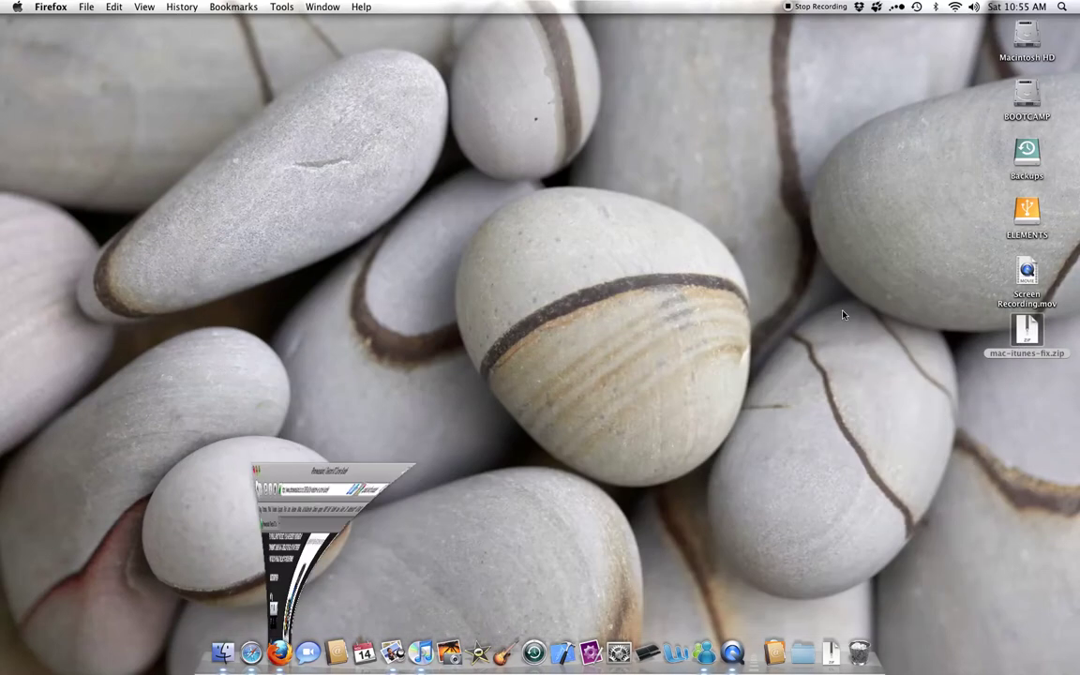
double_click(1028, 328)
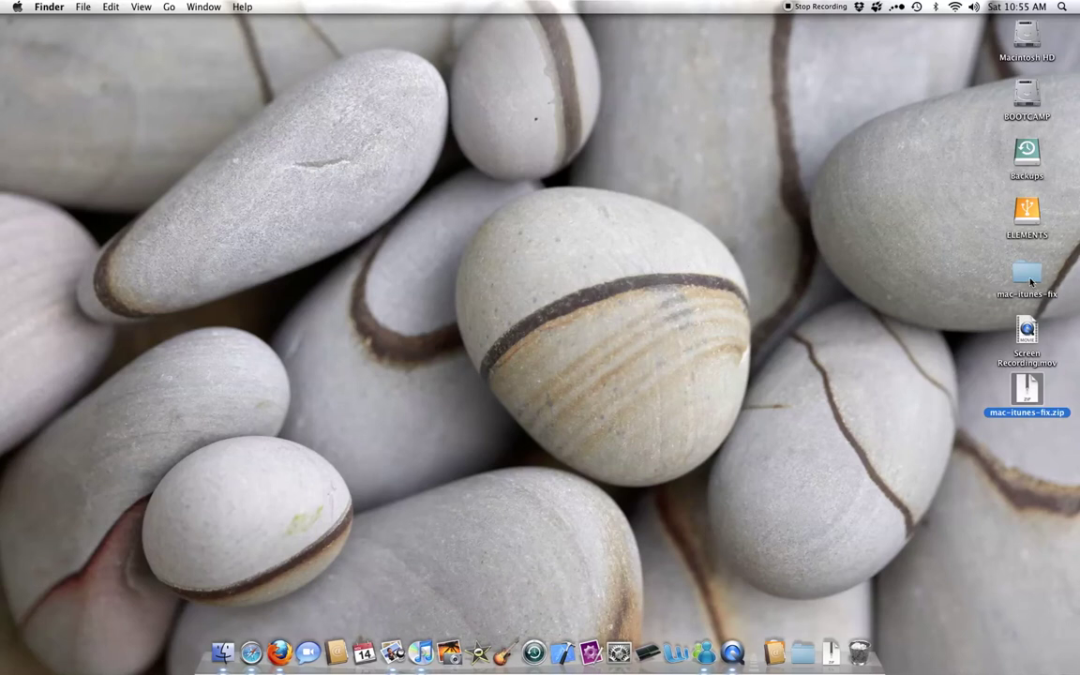
double_click(1027, 274)
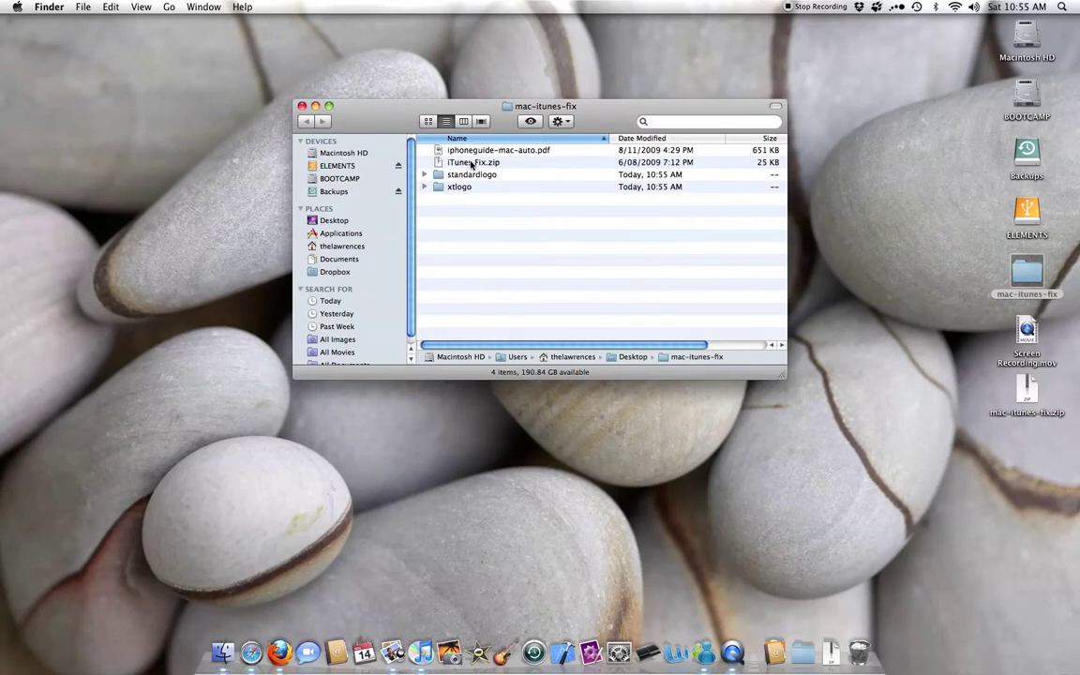
- Unzip iTunes Fix.zip, run the iTunes Fix app, and close the folder window
double_click(473, 166)
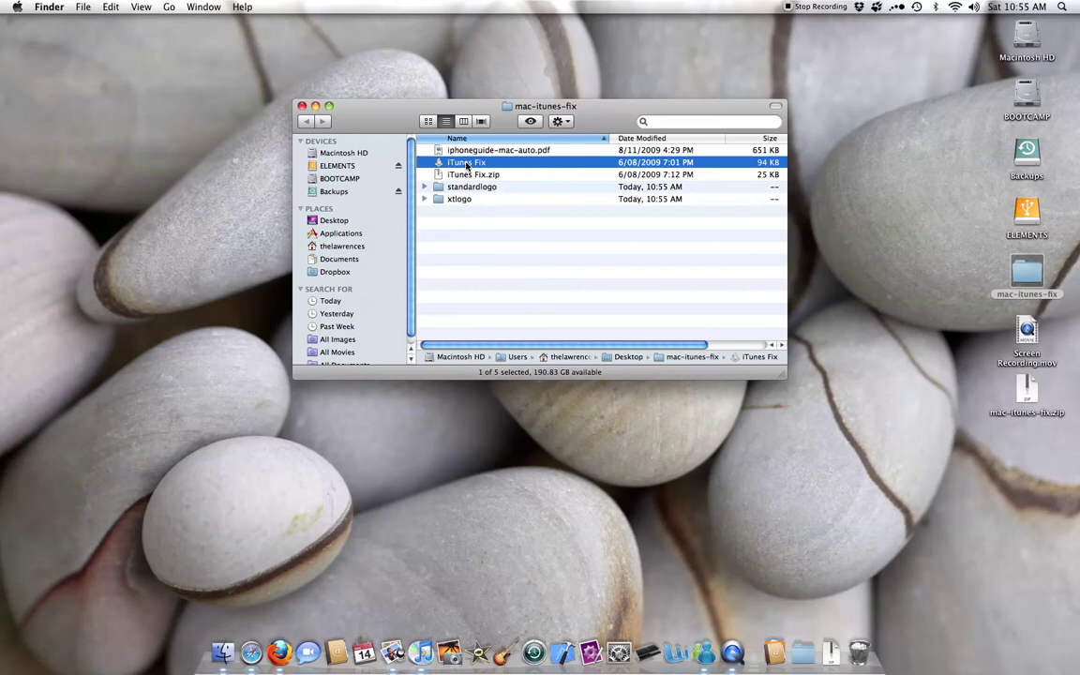
double_click(467, 164)
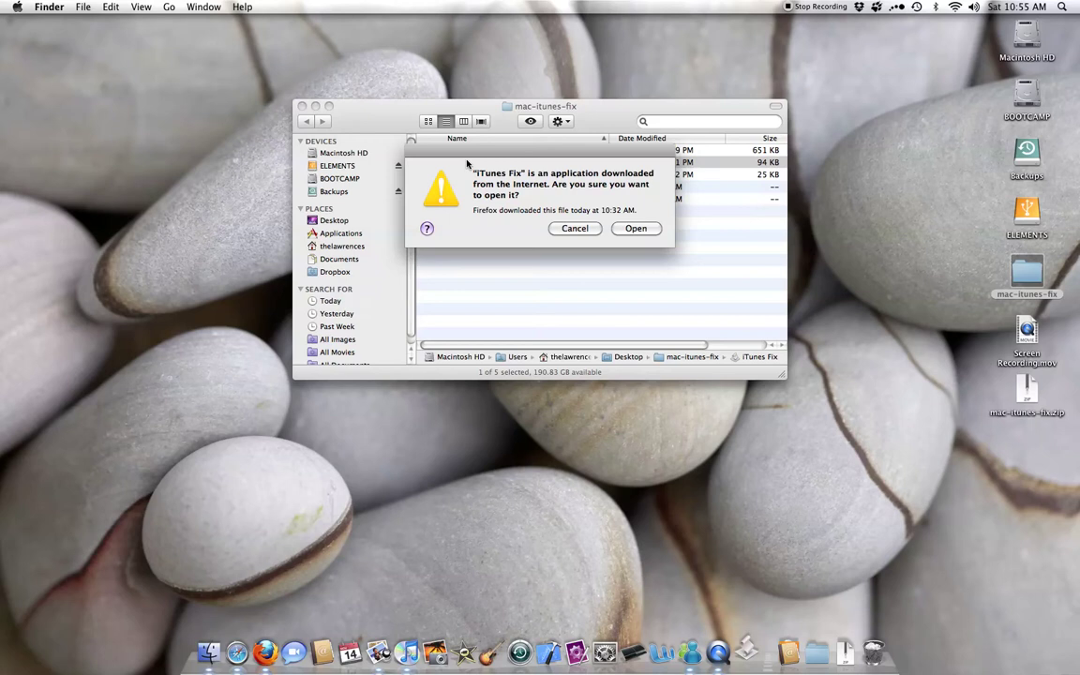
left_click(635, 229)
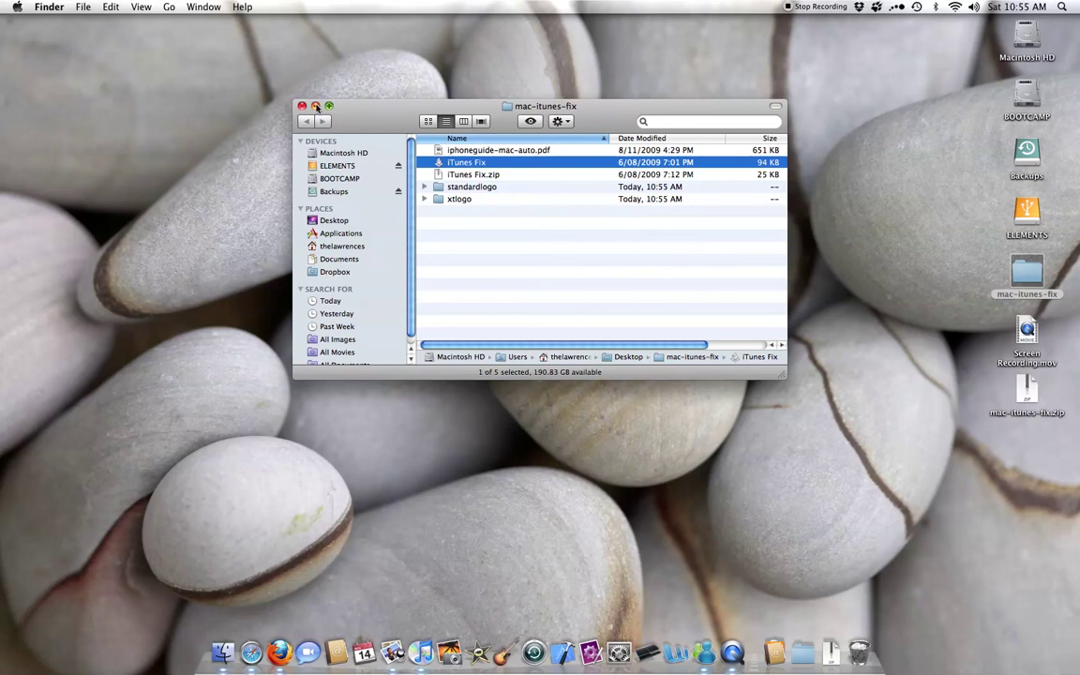
left_click(314, 105)
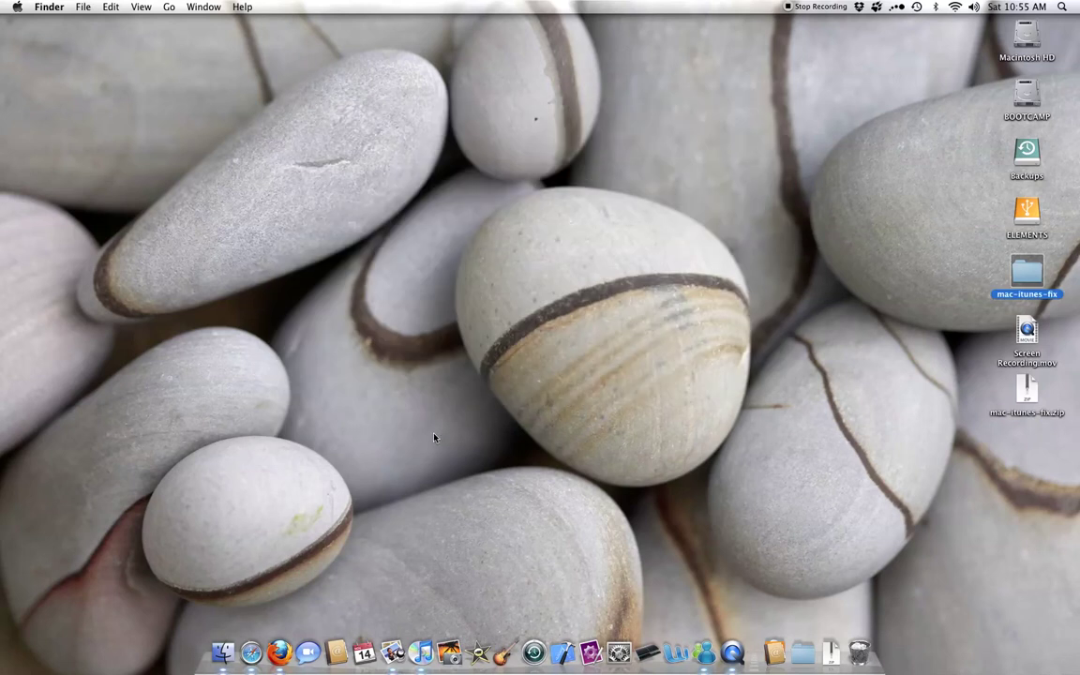
- In iTunes, Option-click Check for Update on the iPhone Summary to pick a carrier file
left_click(422, 649)
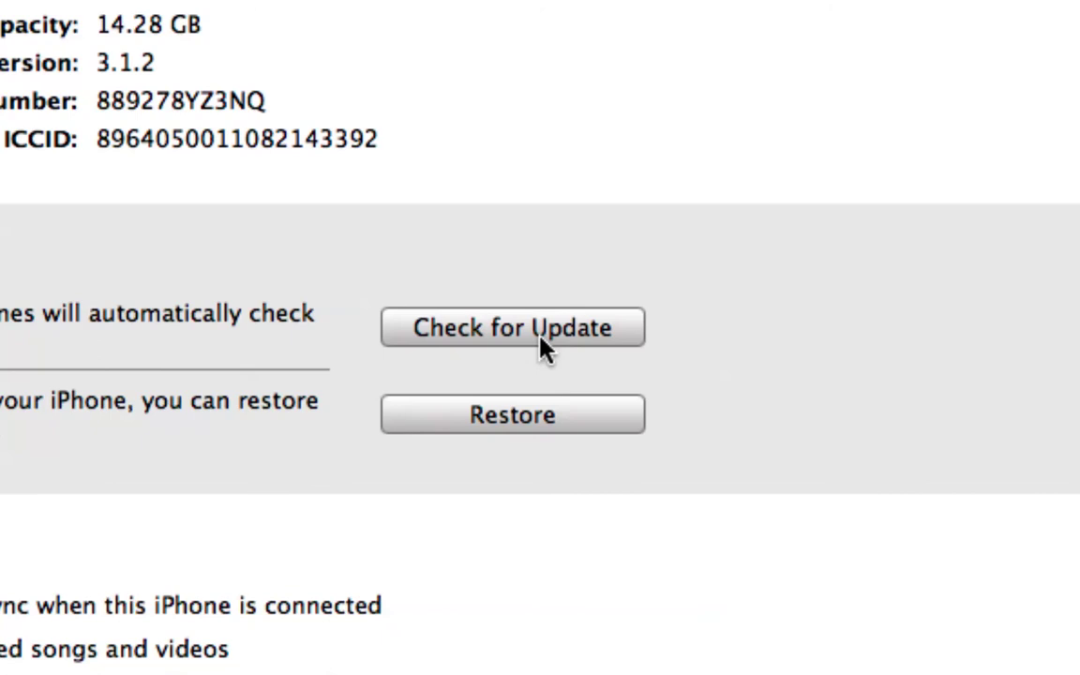
left_click(544, 349, "alt")
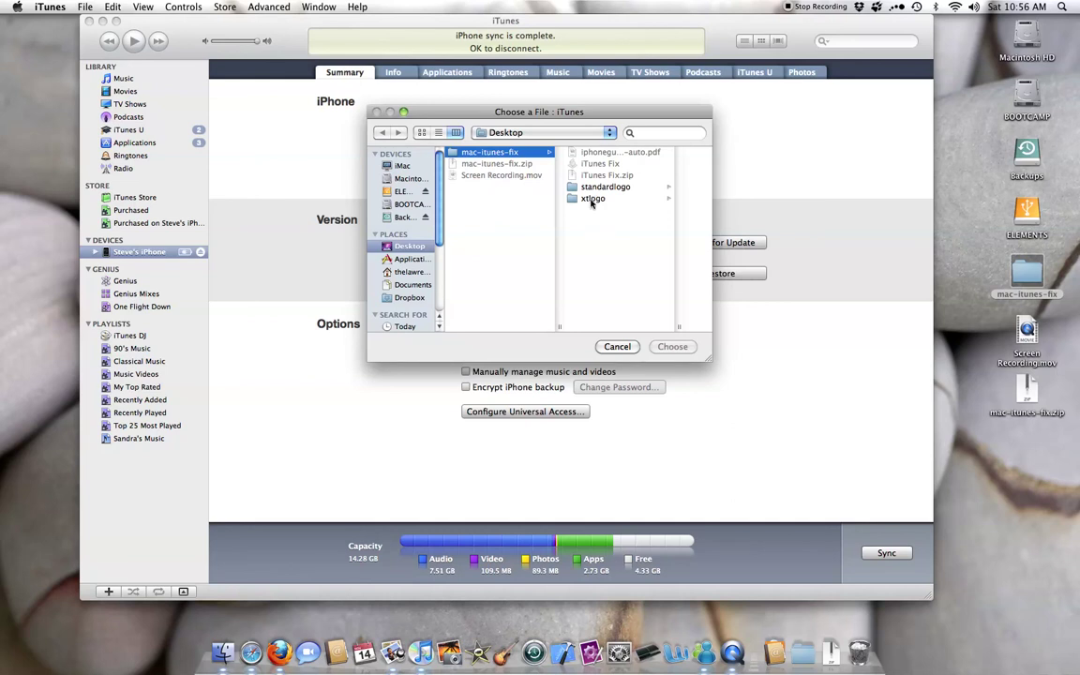
- Choose Telecom_nz.ipcc from the xtlogo folder as the iPhone's carrier bundle
left_click(592, 199)
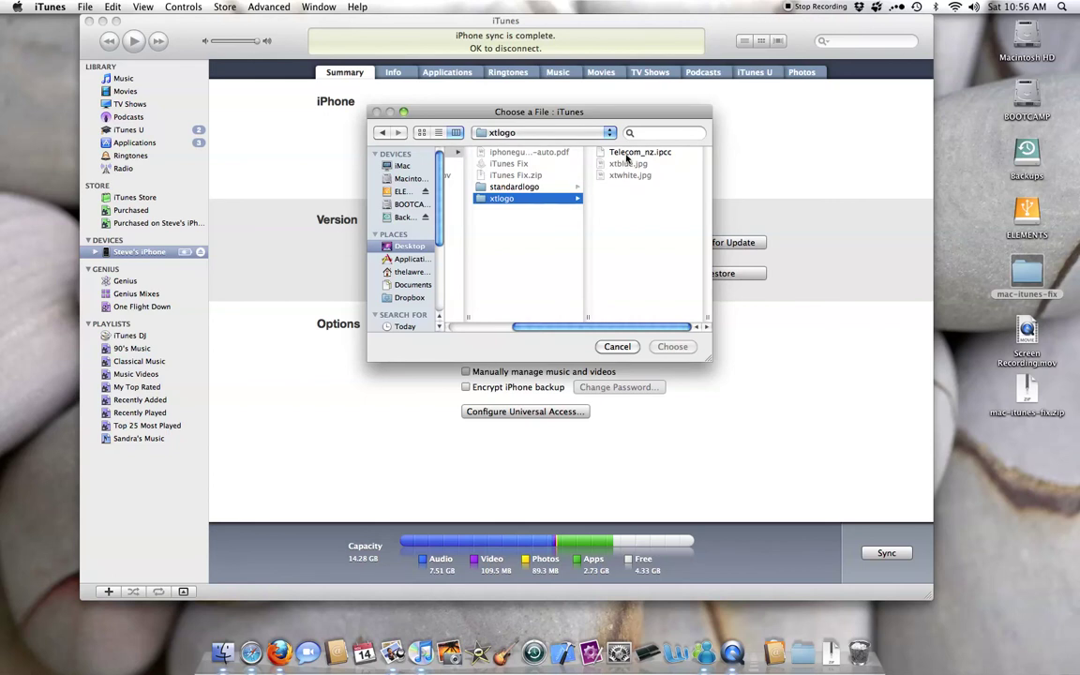
left_click(626, 154)
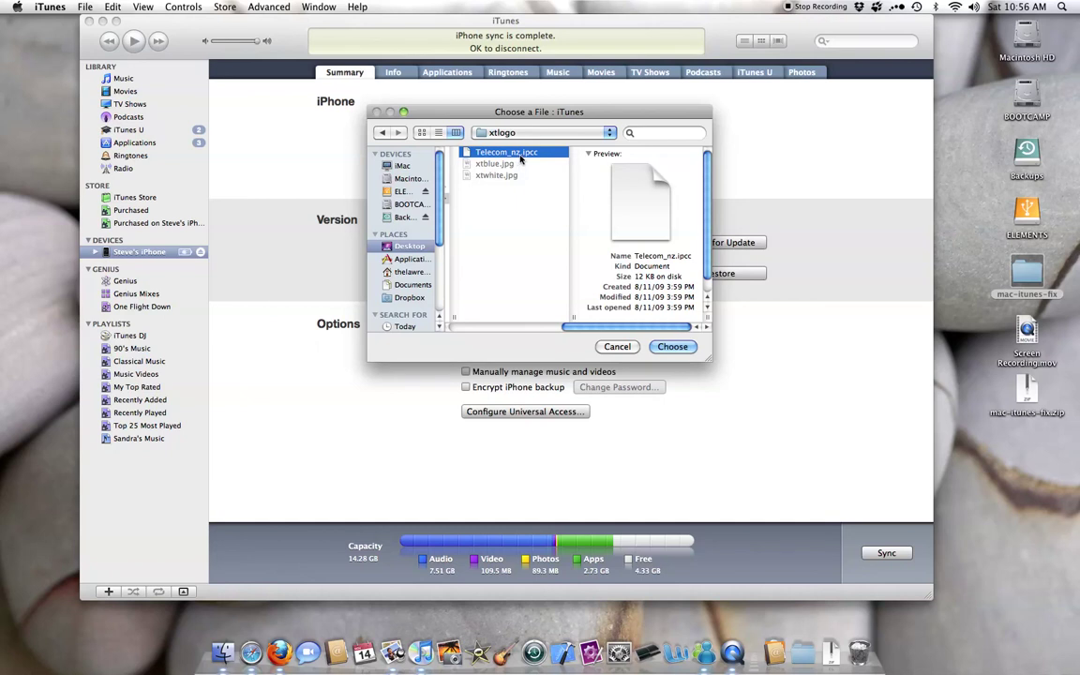
left_click(672, 347)
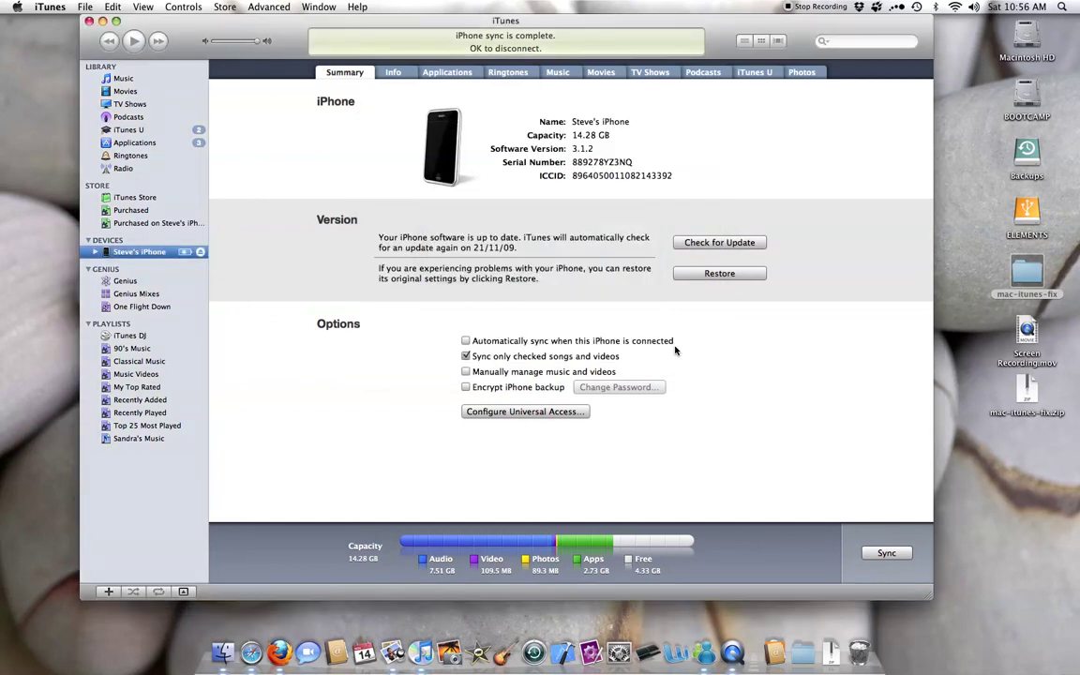